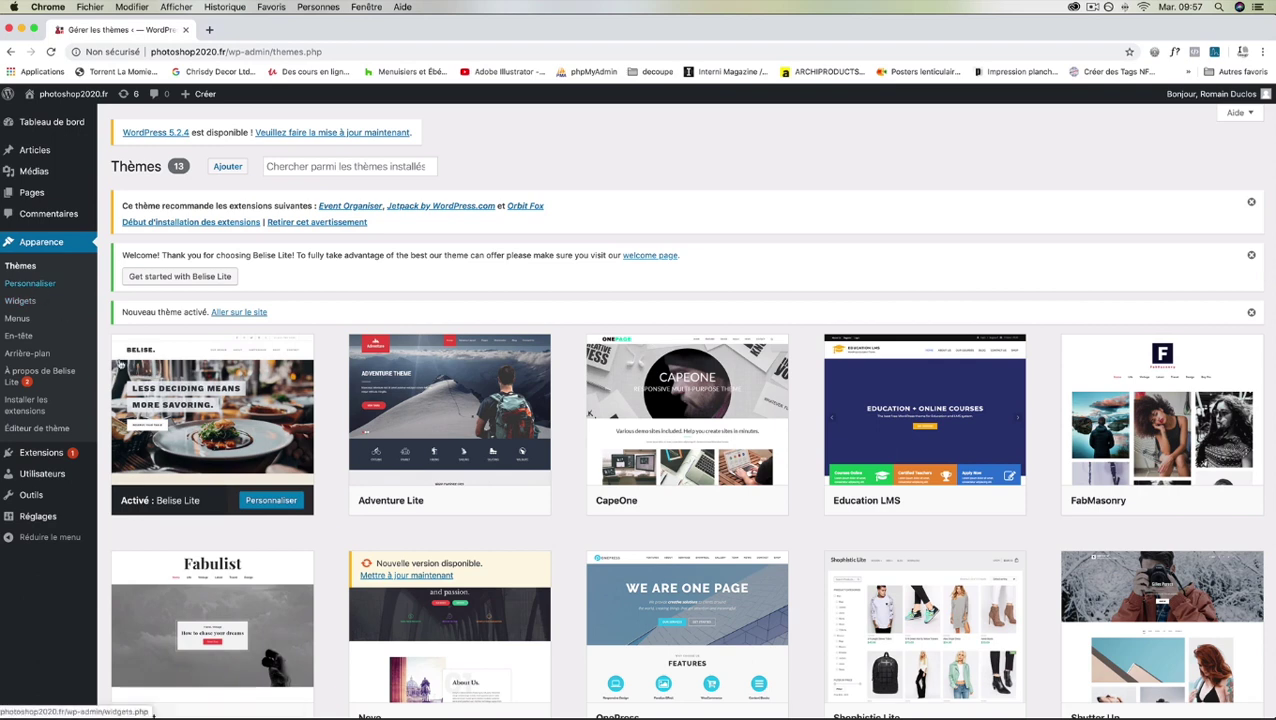
Open the customizer for the active Belise Lite theme and view the homepage's headline section settings (Section de gros titre)
click(290, 502)
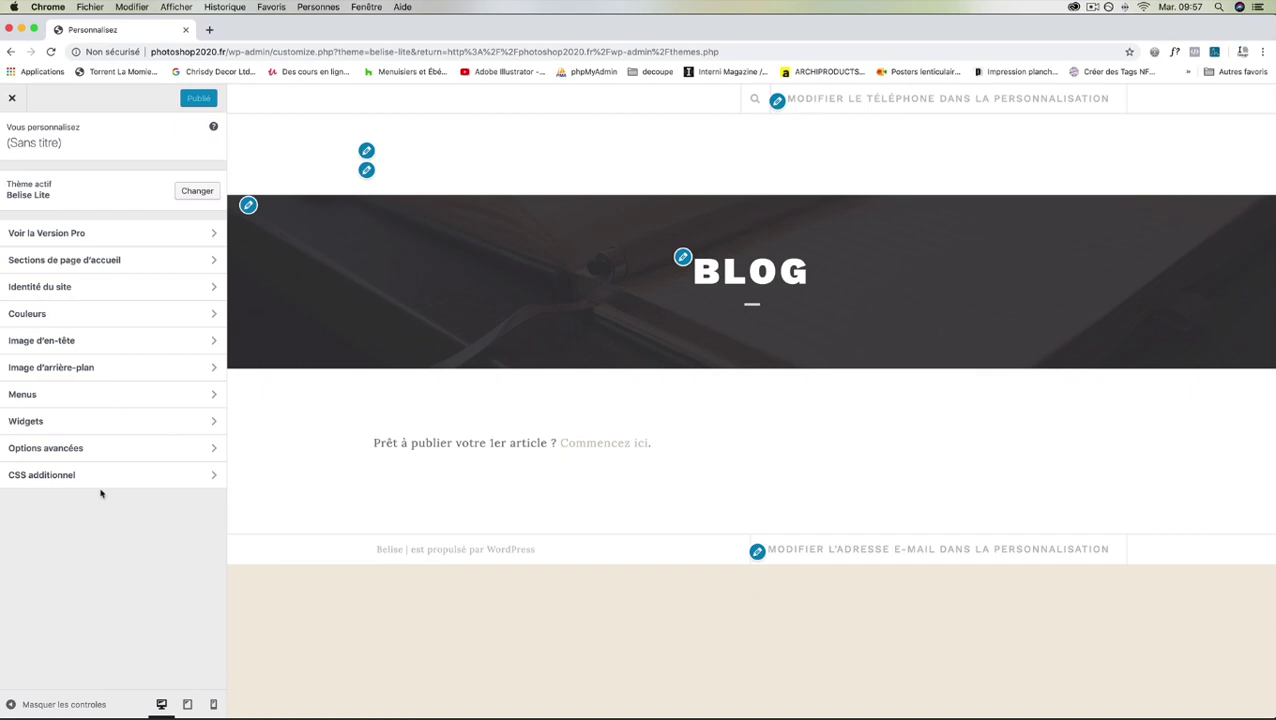
click(145, 260)
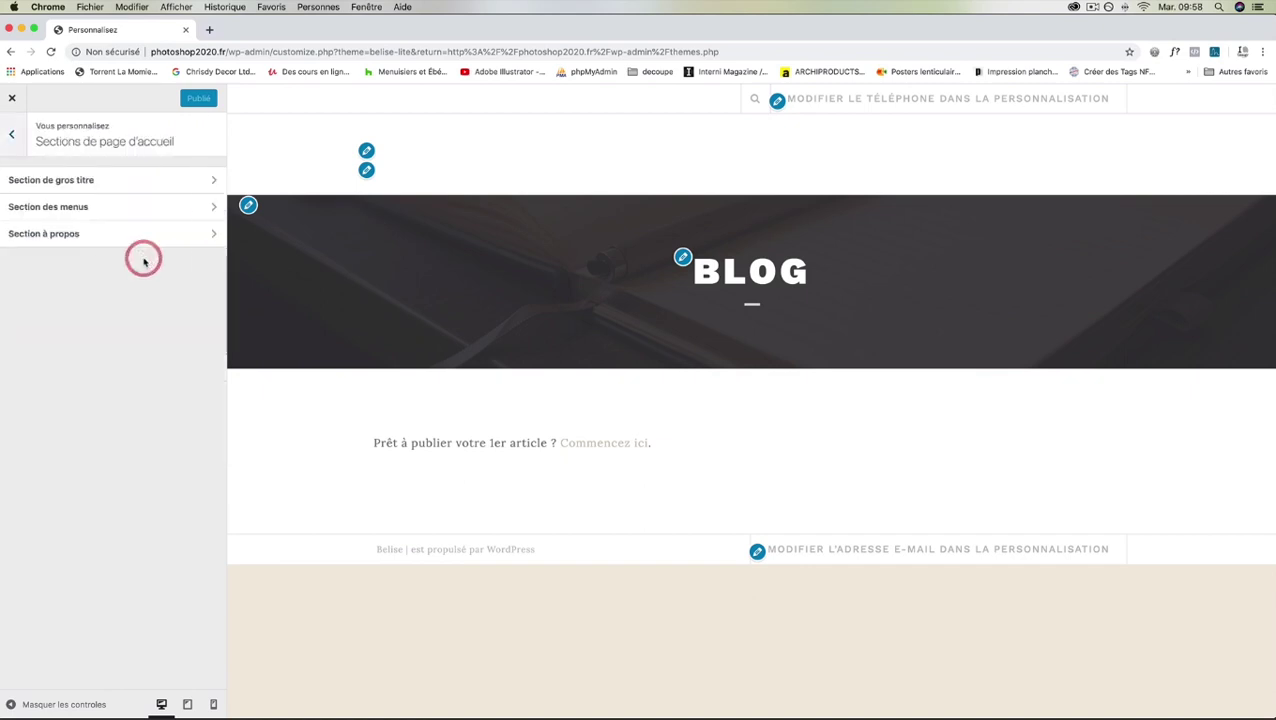
click(105, 181)
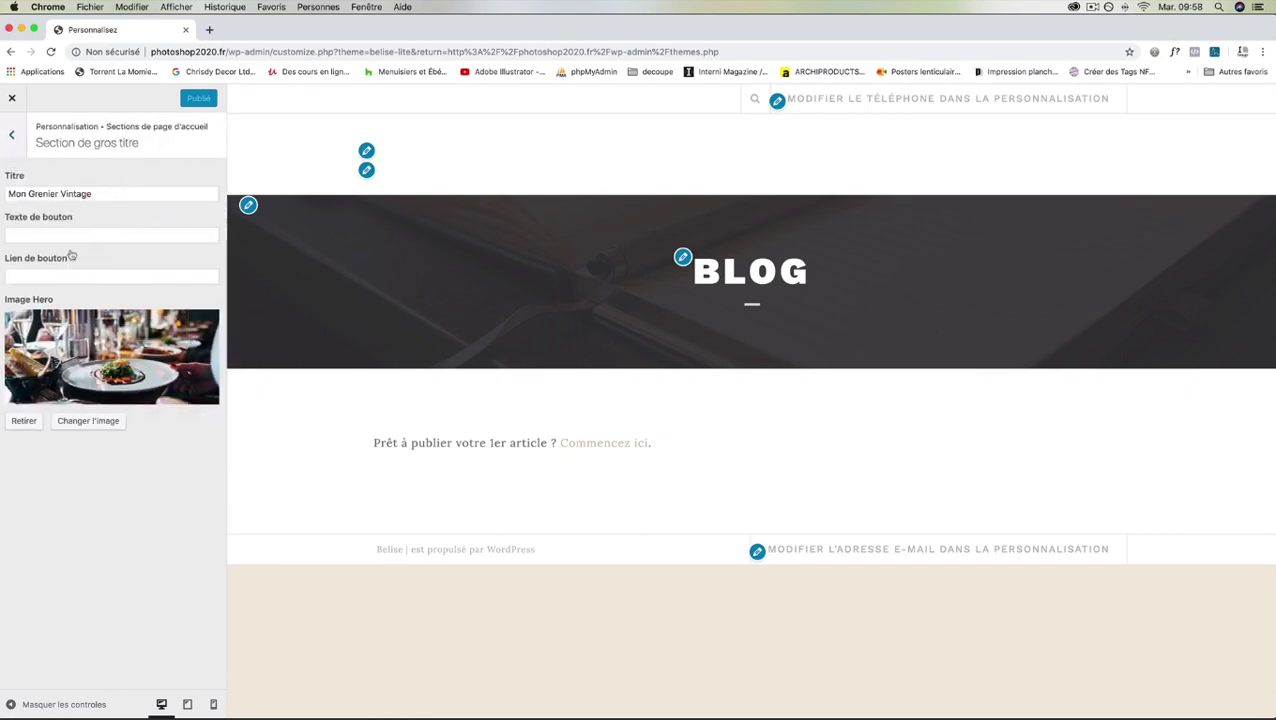
click(9, 138)
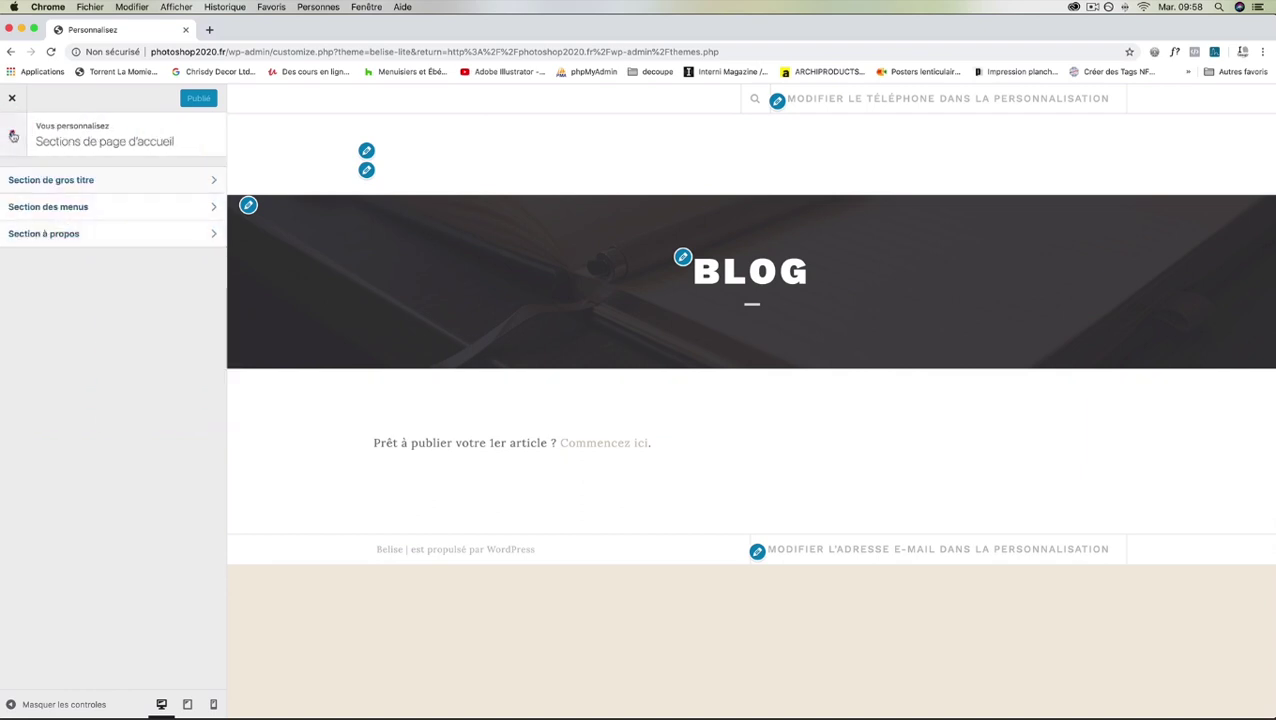
click(11, 136)
In the site identity settings, enter MongrenierVintage as the site title
click(48, 287)
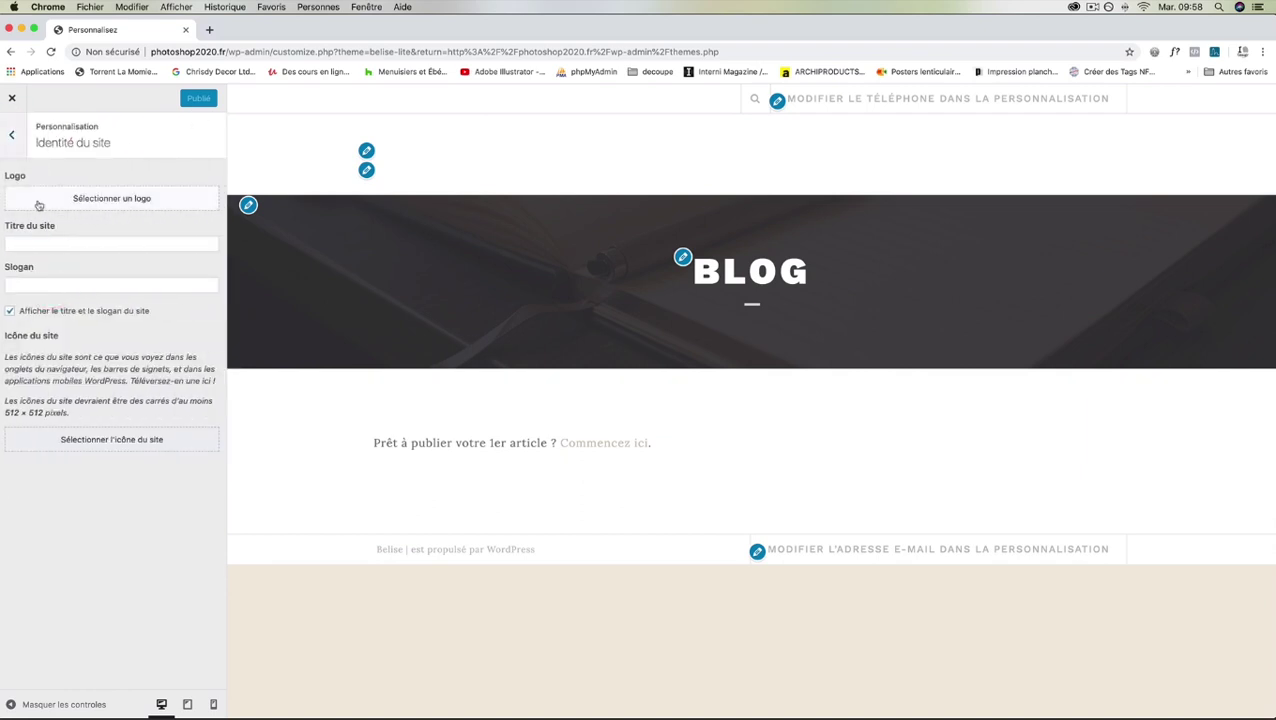
click(11, 136)
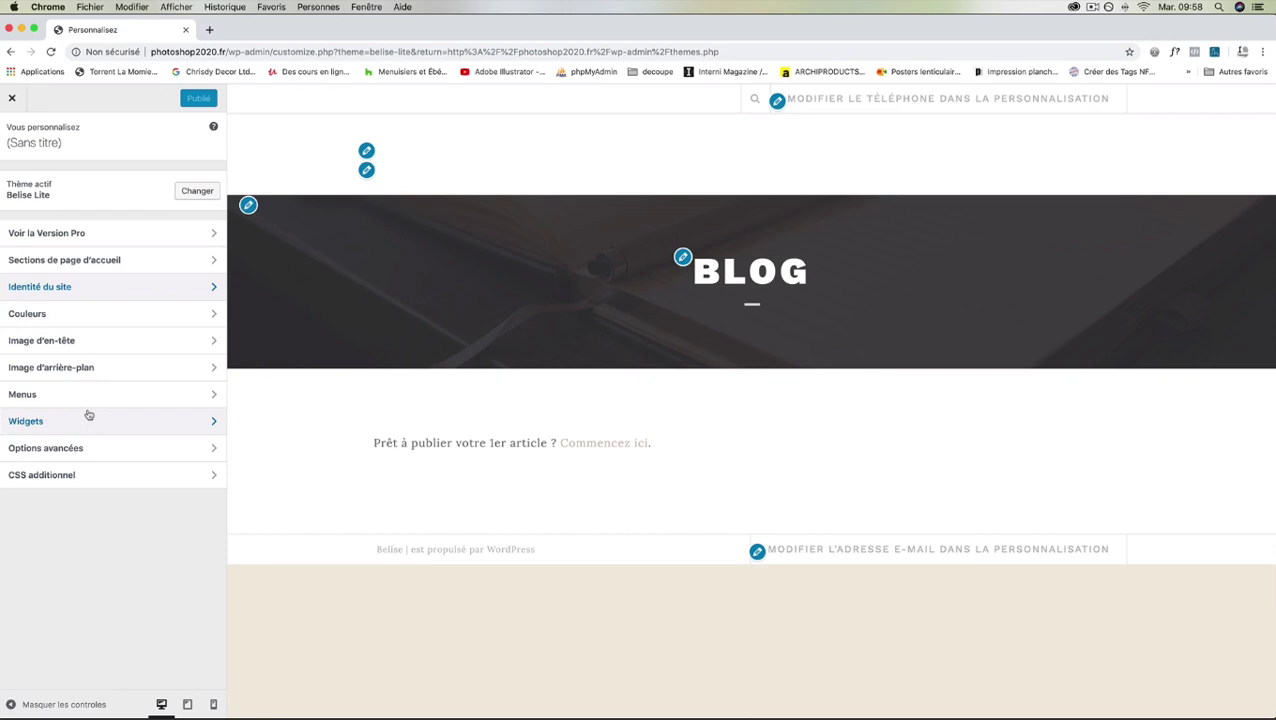
click(33, 290)
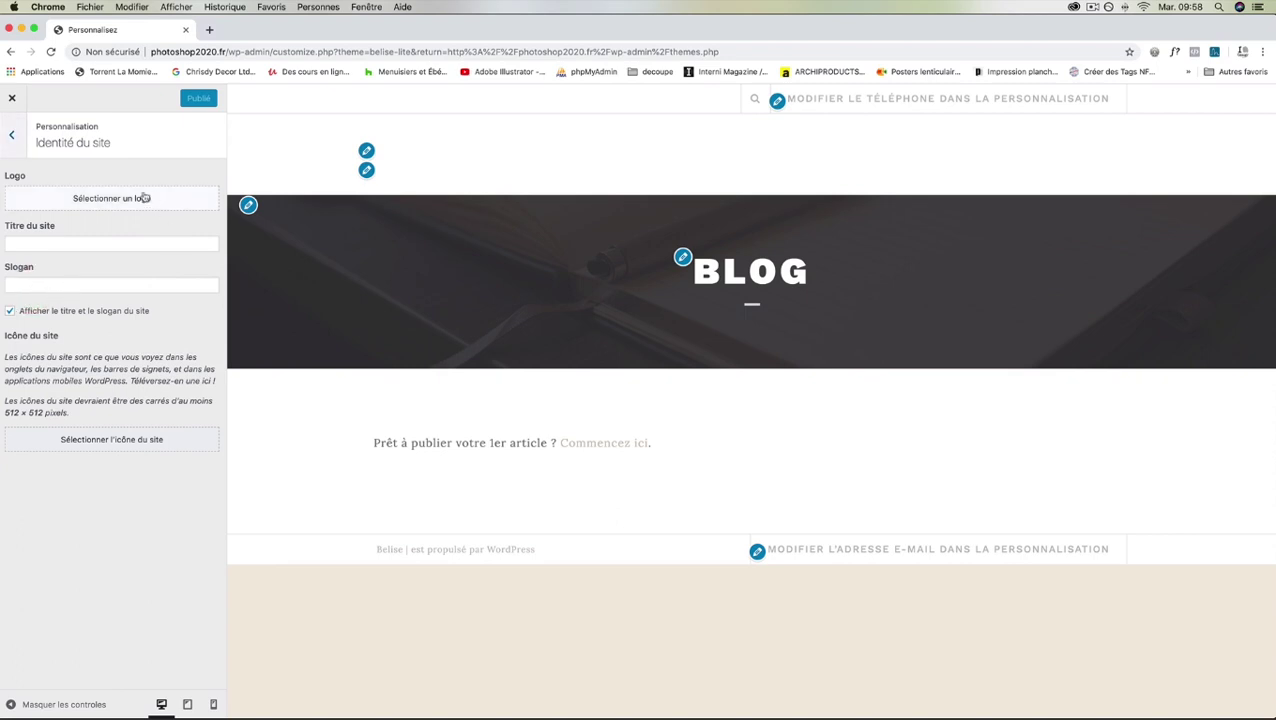
click(126, 241)
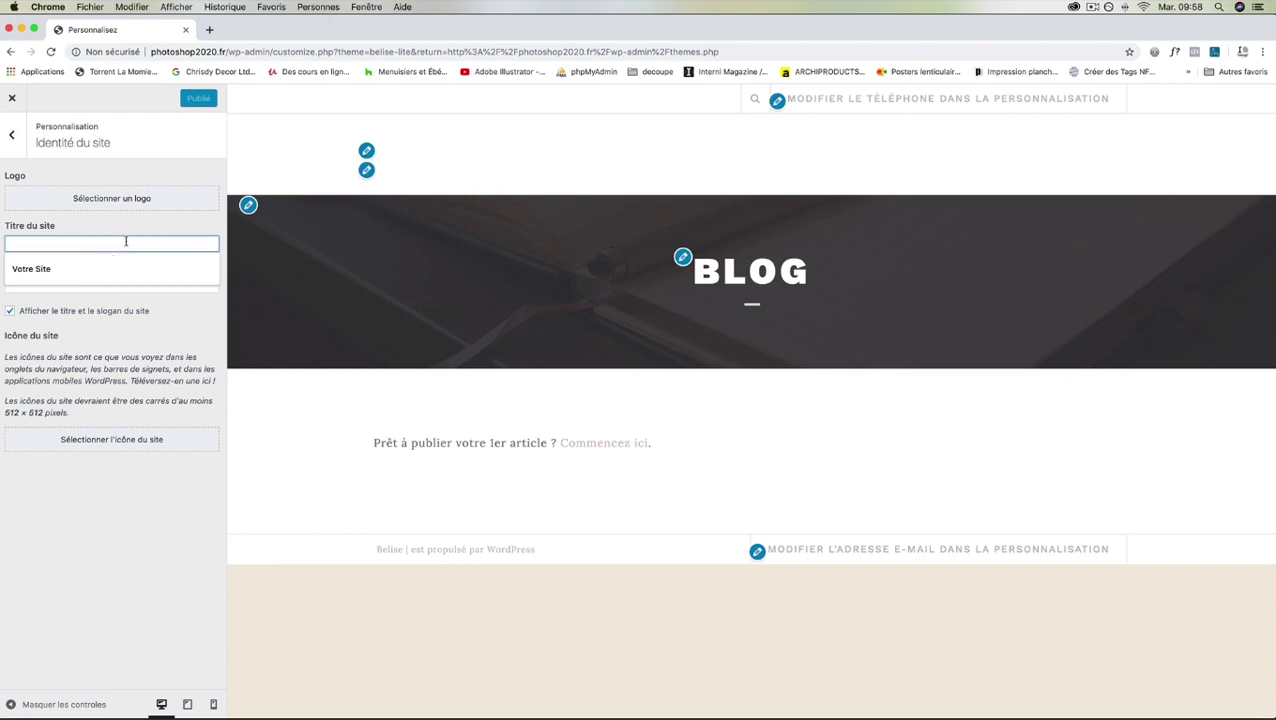
text(Mongre)
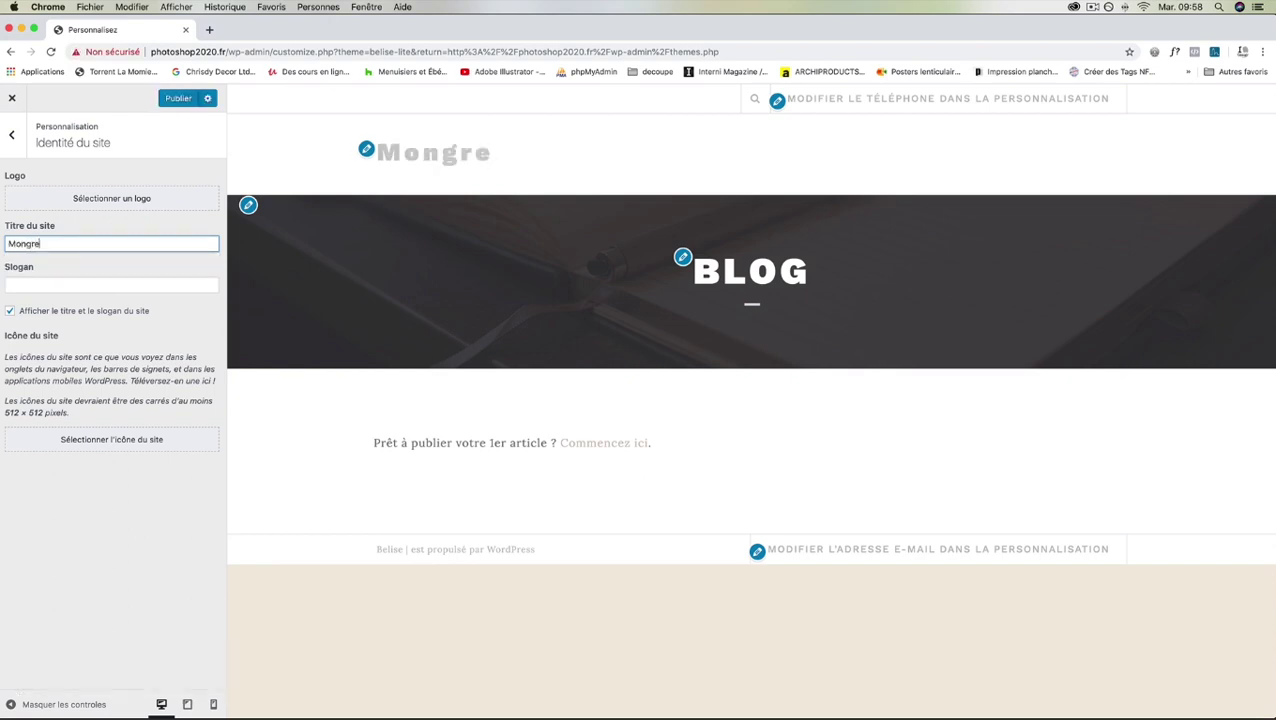
text(nierVintage)
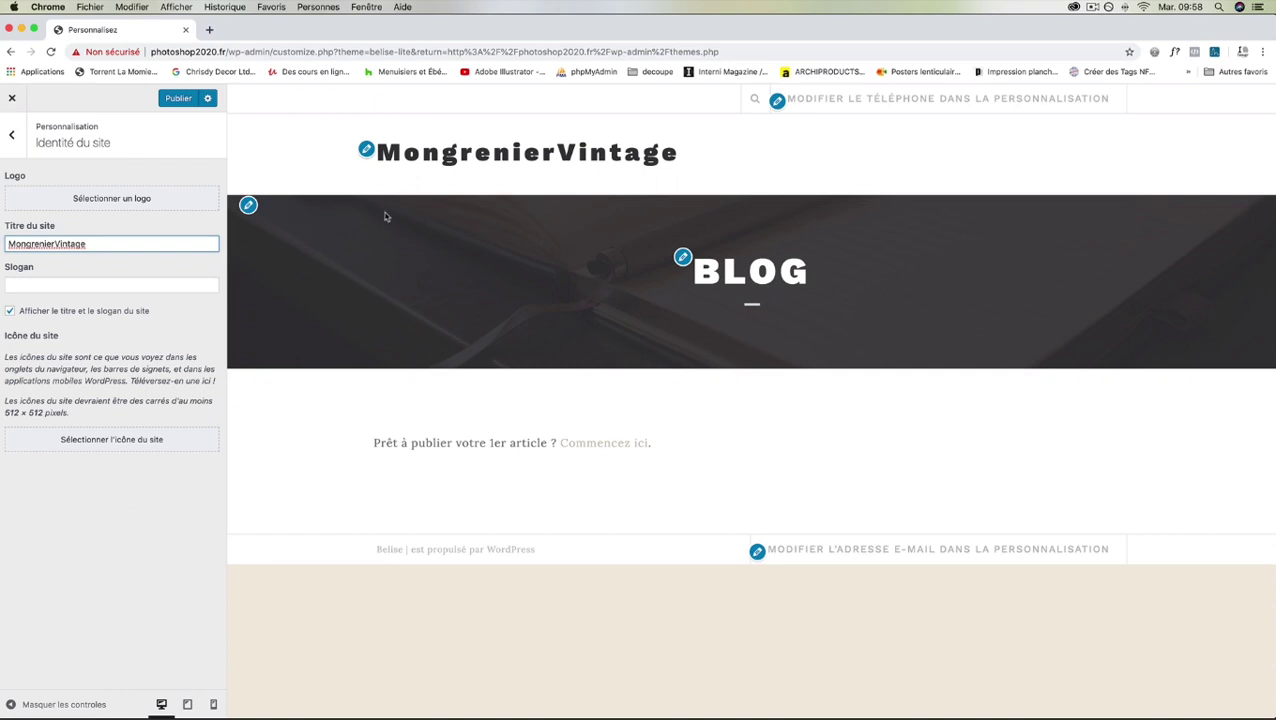
Correct the site title's capitalization and word spacing so it reads Mon Grenier Vintage
click(32, 244)
key(BackSpace)
text(G)
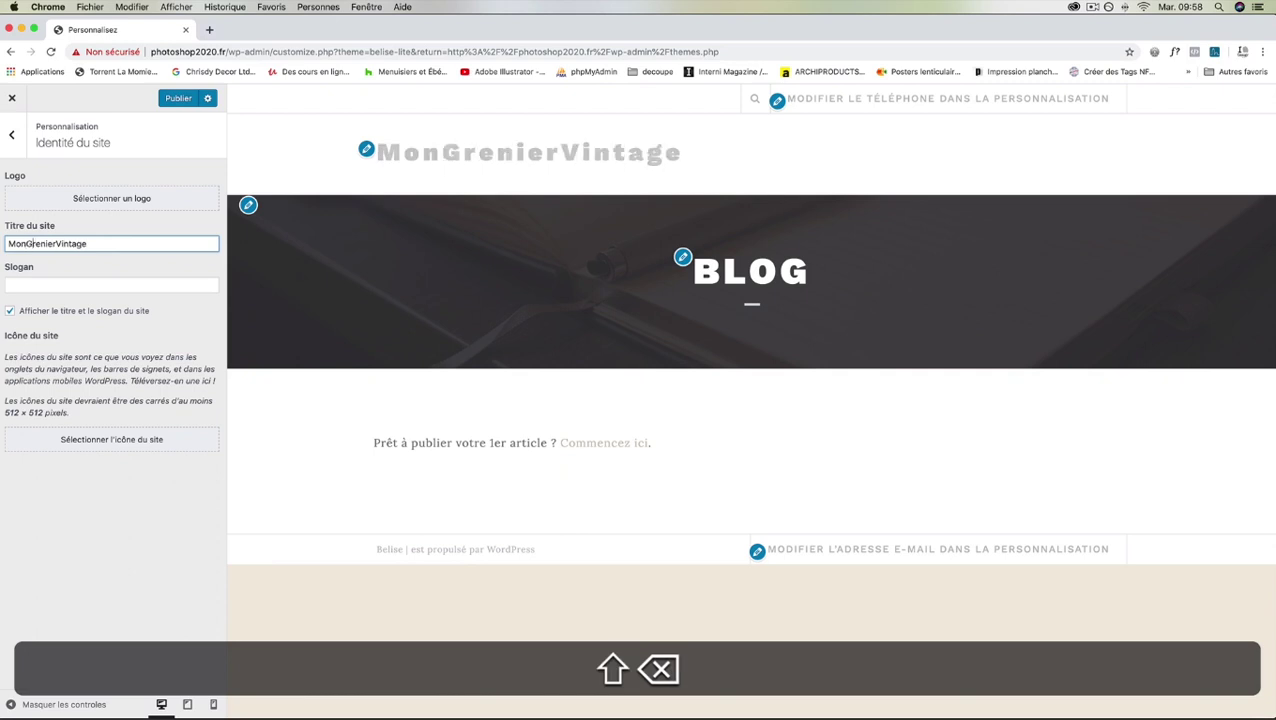
key(Left)
key(Right)
key(Right)
key(Right)
key(Right)
key(Right)
key(Right)
key(Right)
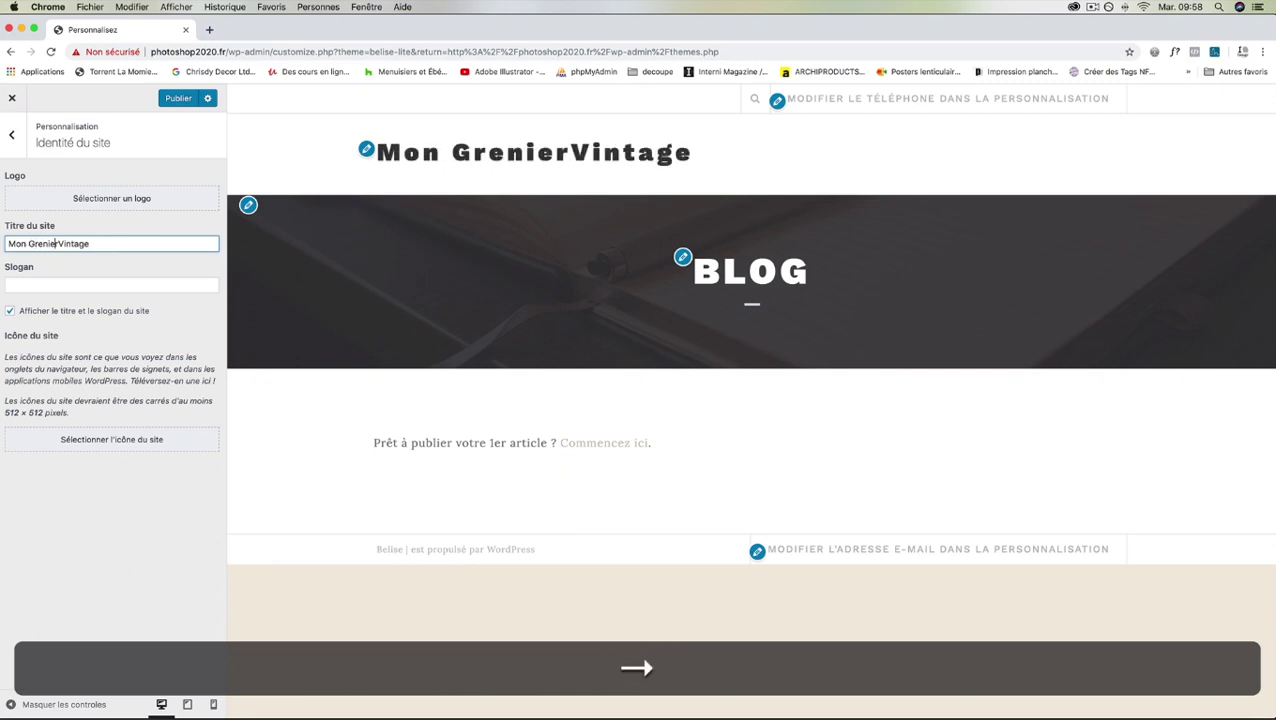
Copy the site title Mon Grenier Vintage into the slogan and clear the site title
drag(91, 244, 8, 242)
key(super+c)
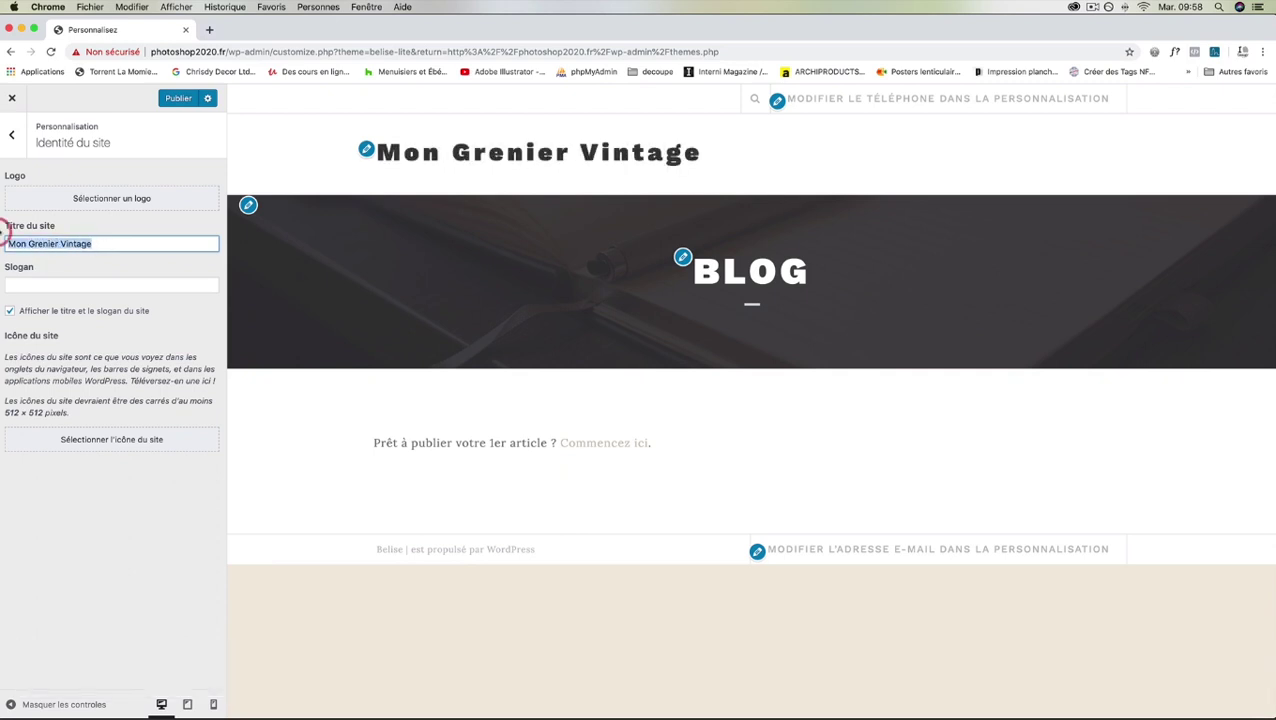
click(112, 284)
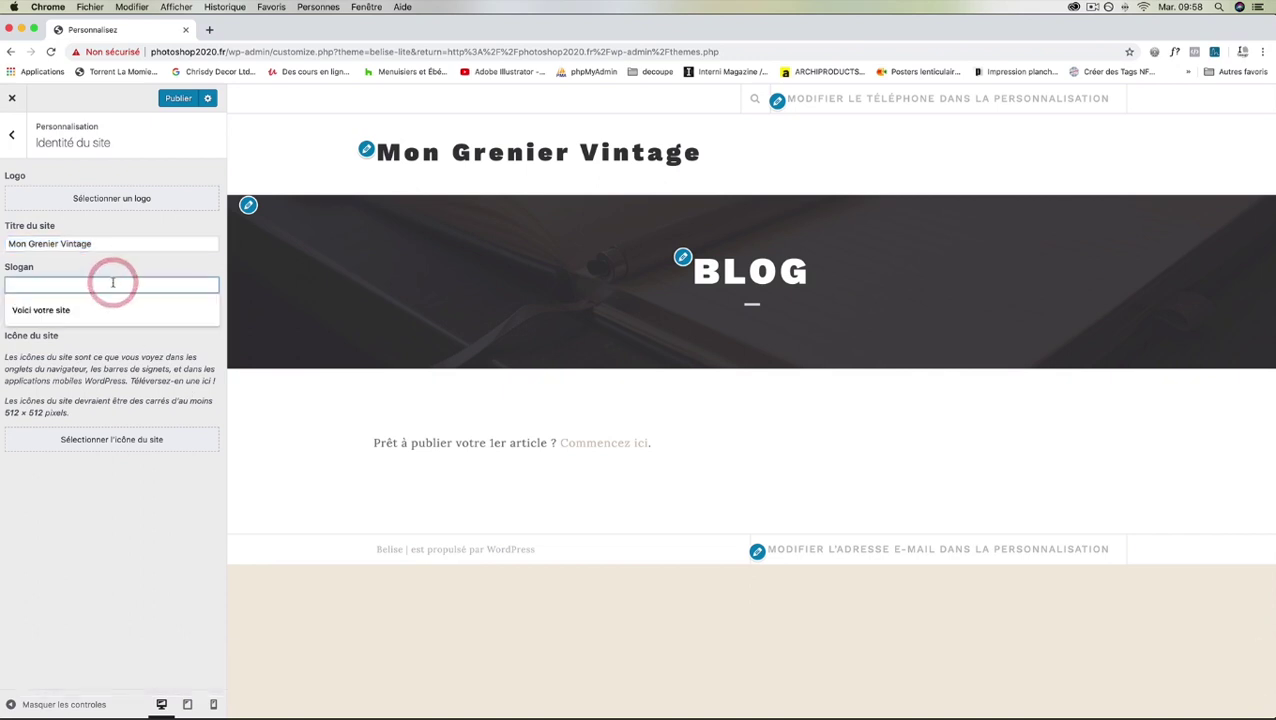
key(super+v)
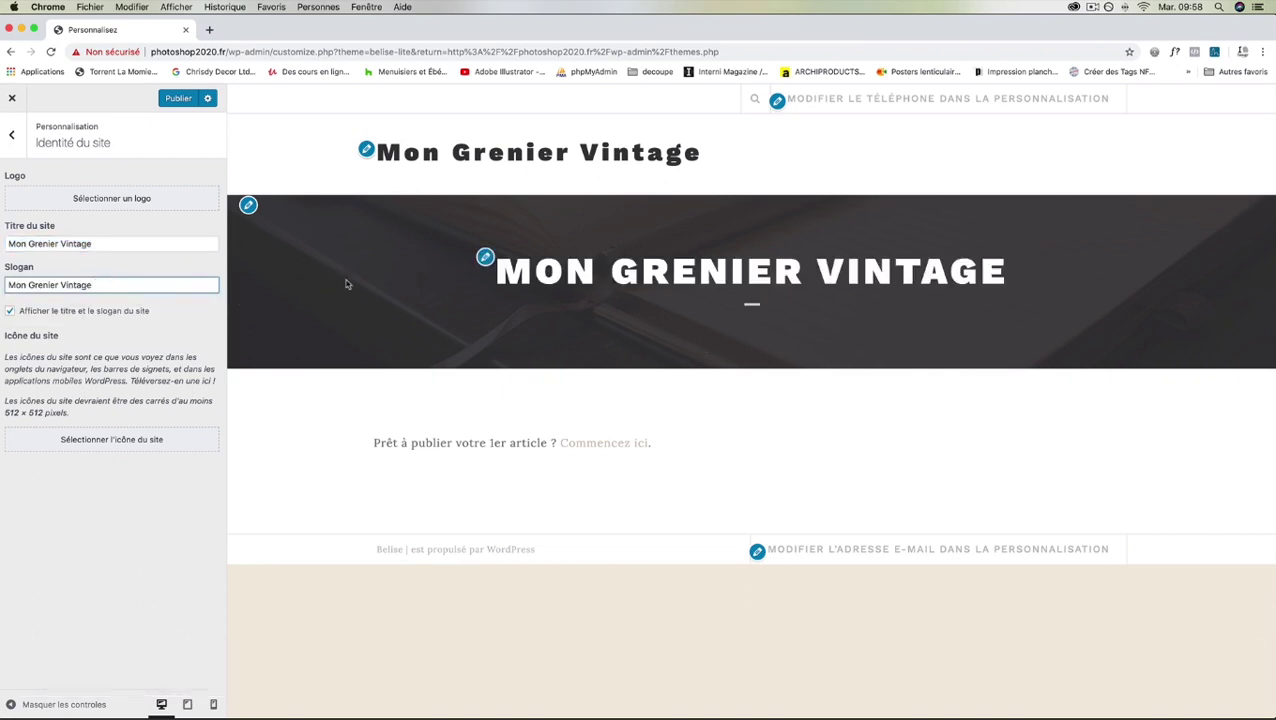
drag(104, 239, 2, 237)
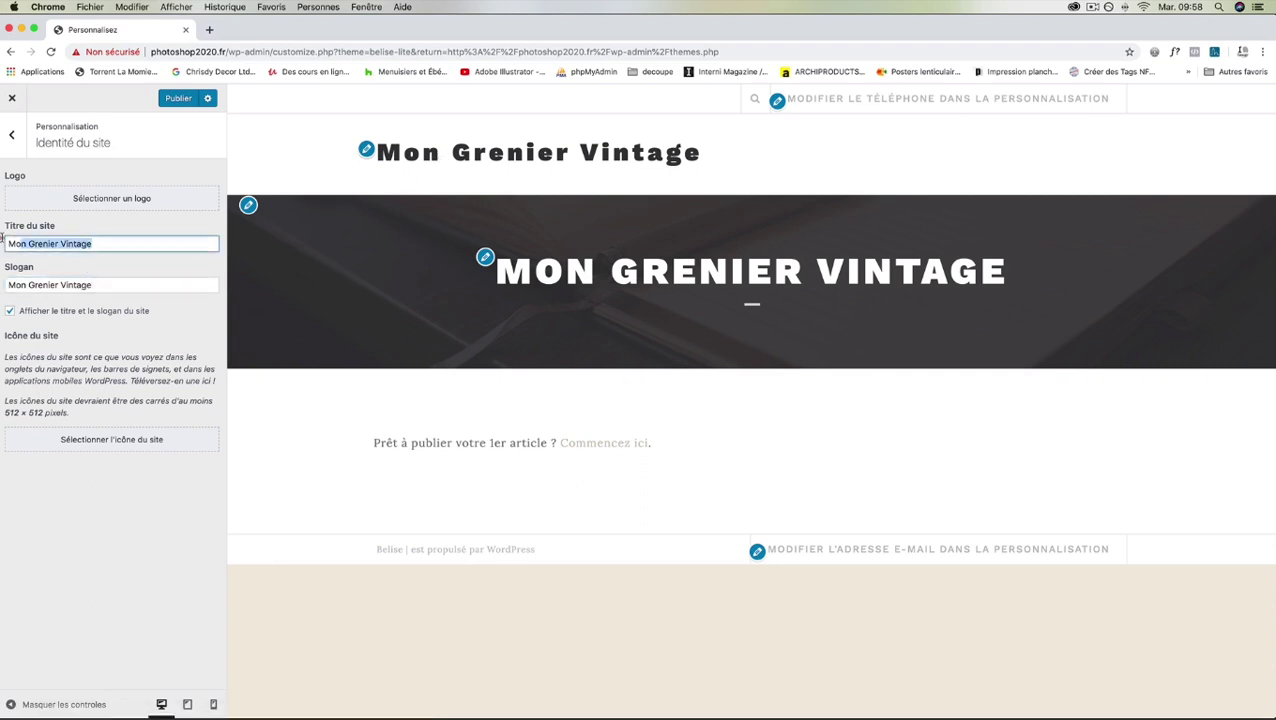
key(BackSpace)
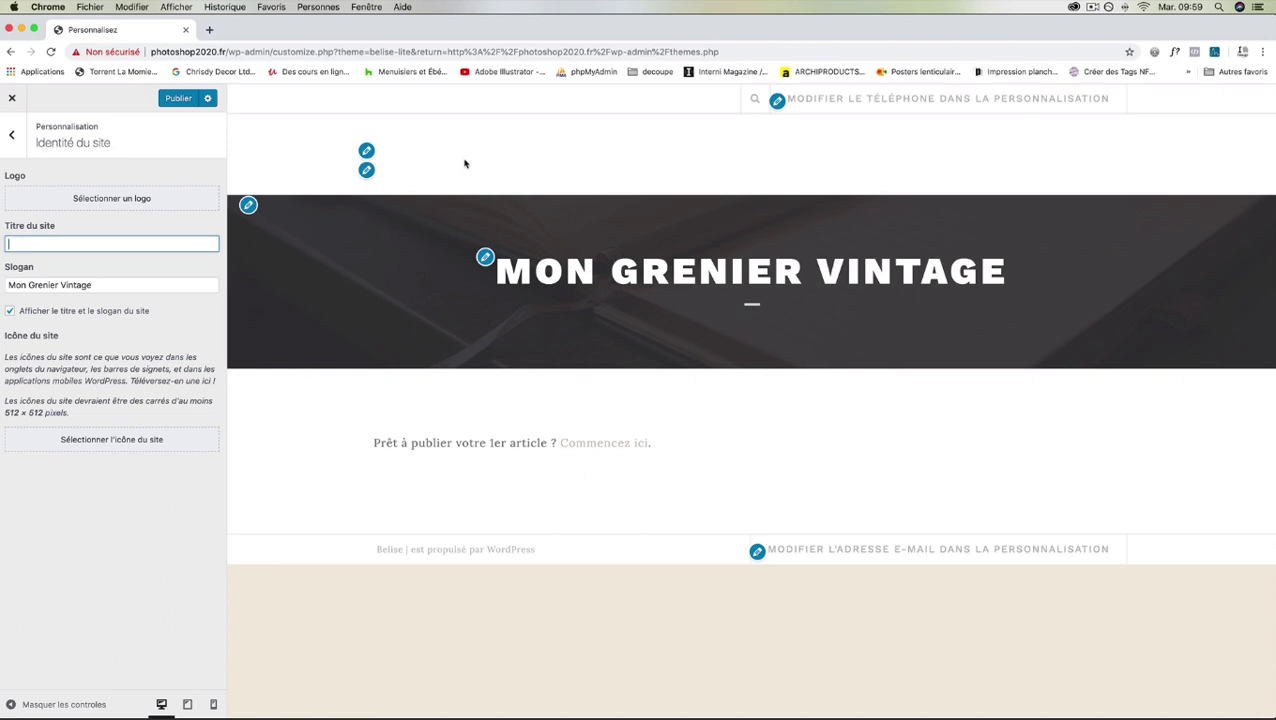
Open the site logo selection and view the logo files available for upload without choosing any
click(71, 196)
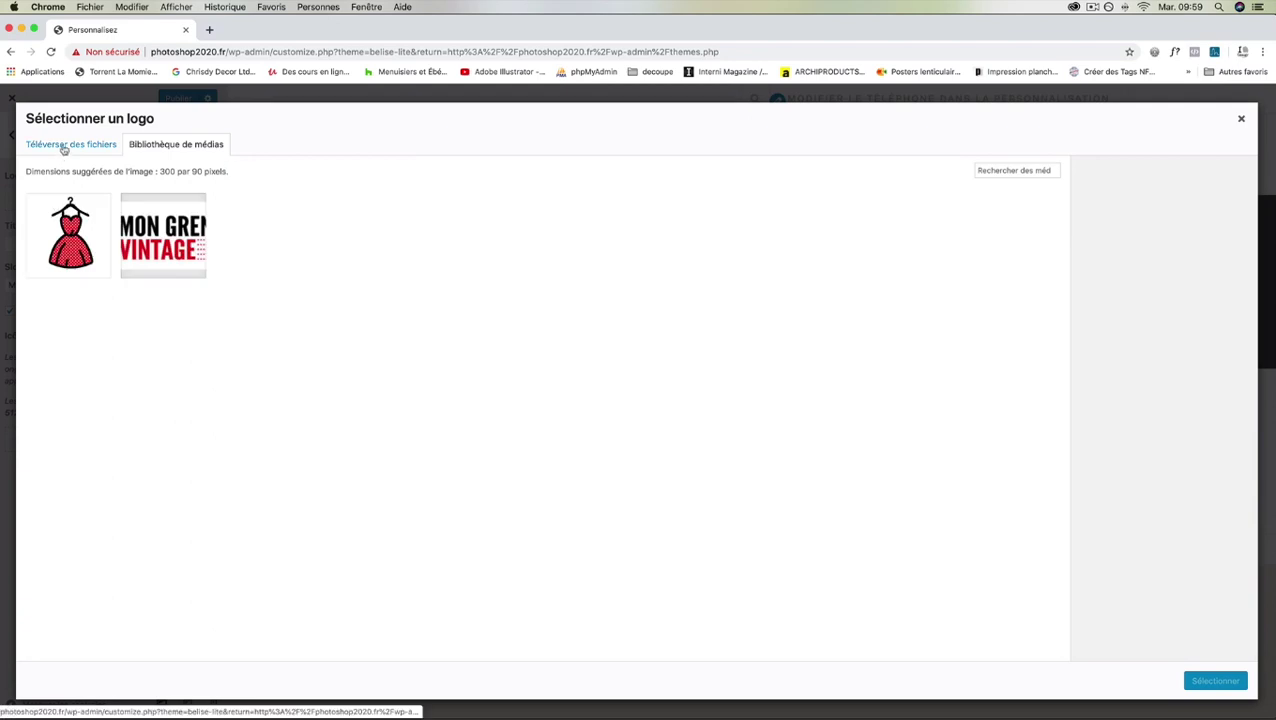
click(64, 146)
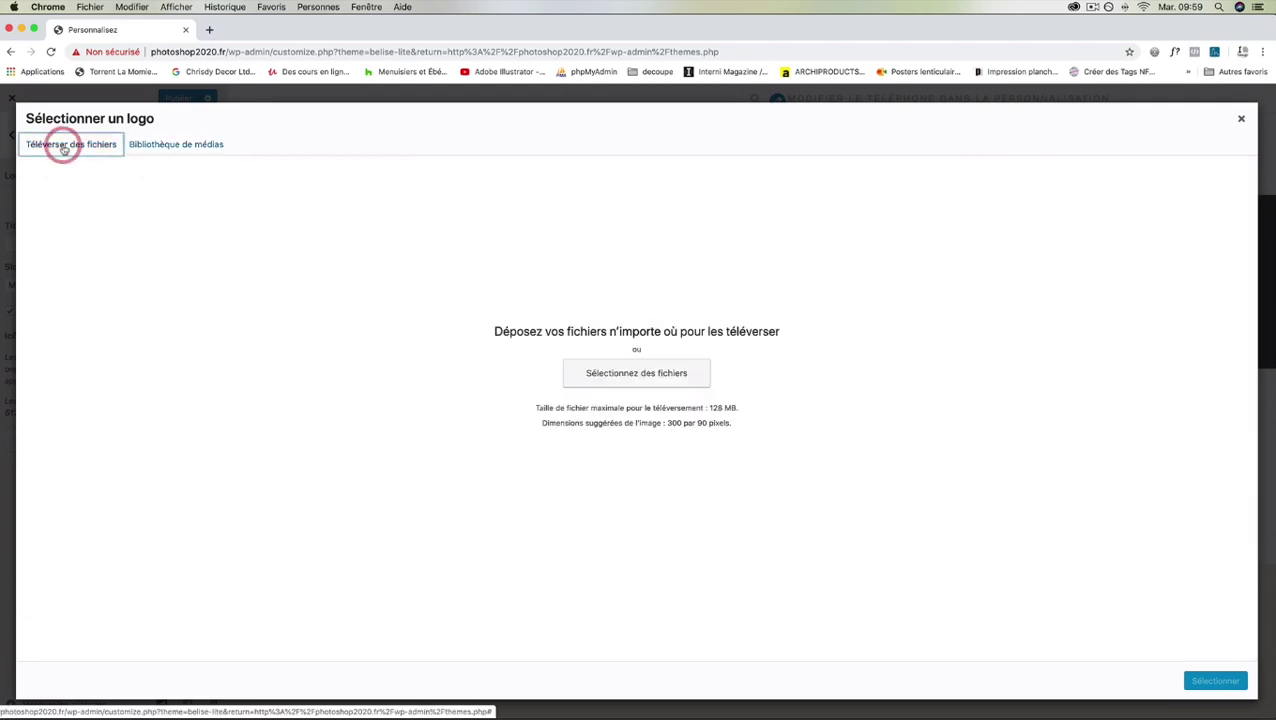
click(616, 376)
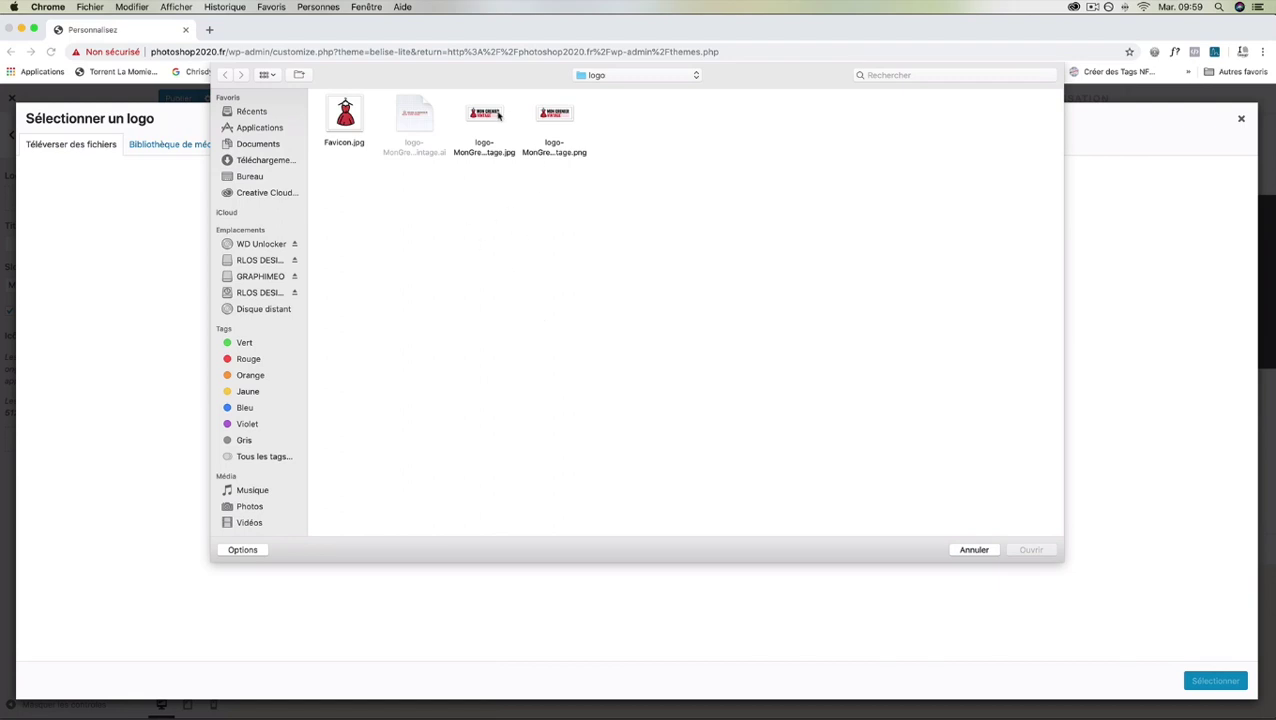
click(960, 551)
Set logo-MonGrenierVintage.jpg from the media library as the site logo, cropped around the dress and lettering
click(172, 144)
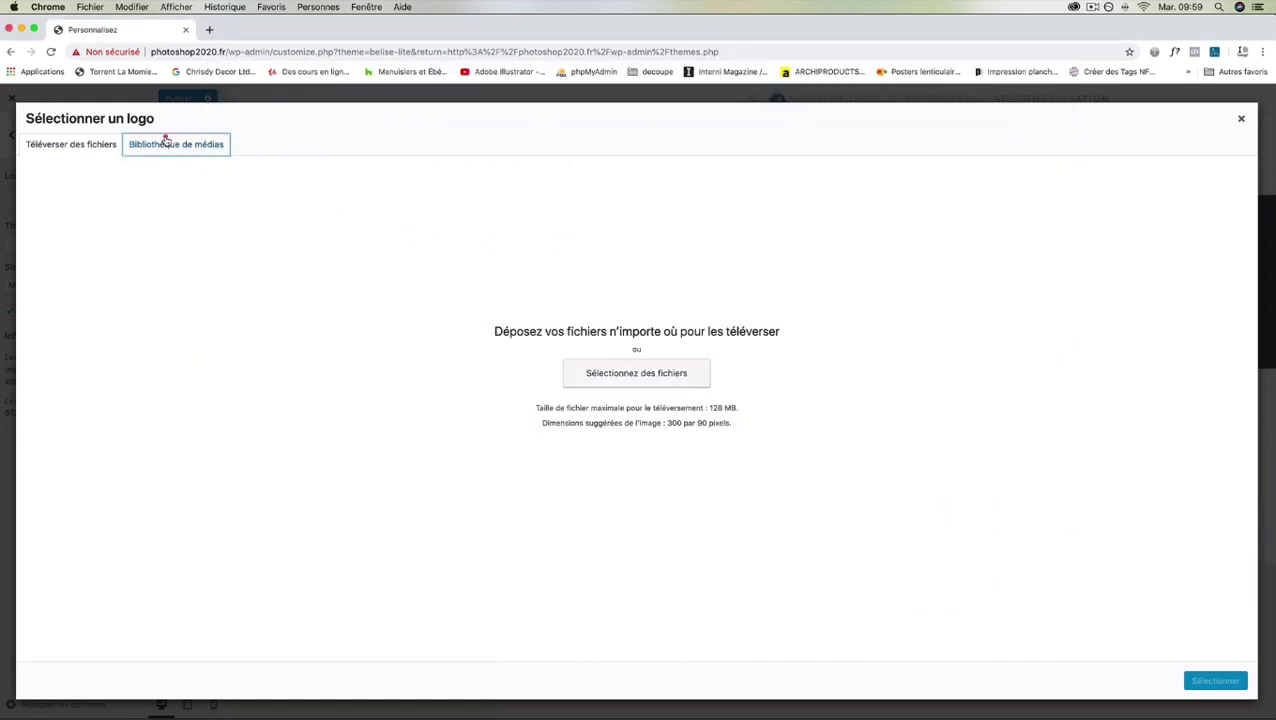
click(165, 225)
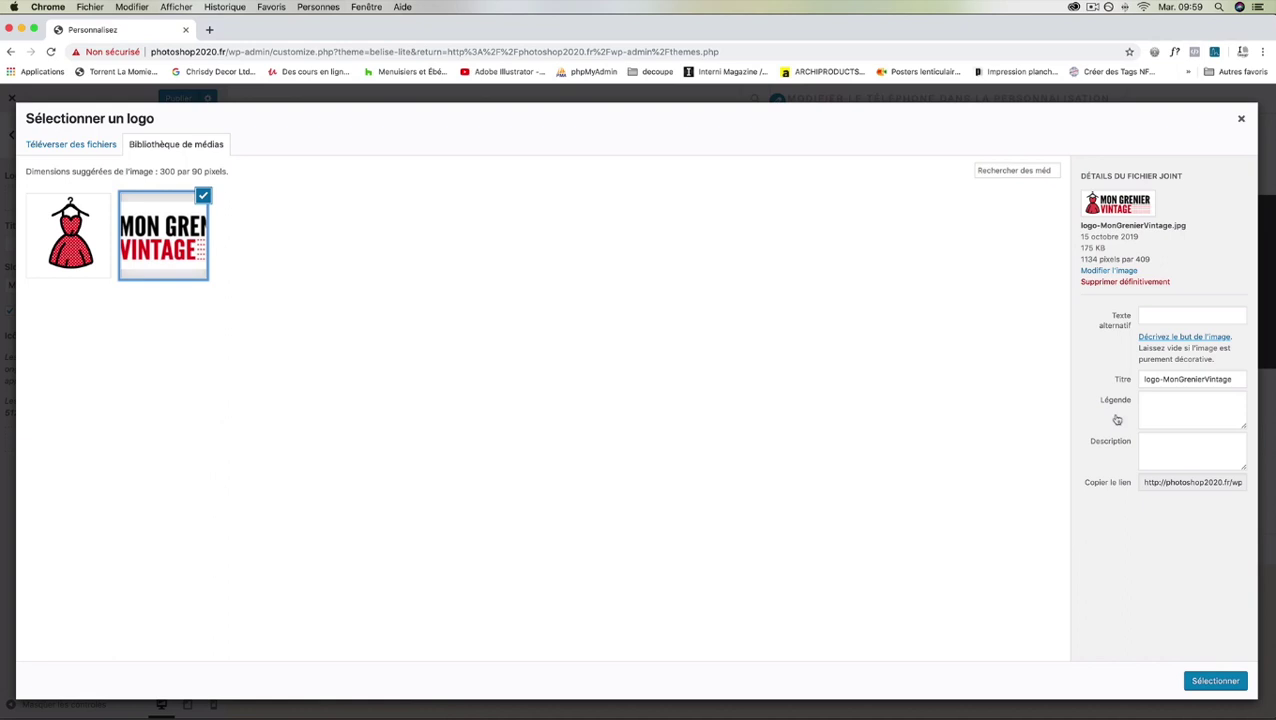
click(1212, 679)
drag(598, 315, 597, 305)
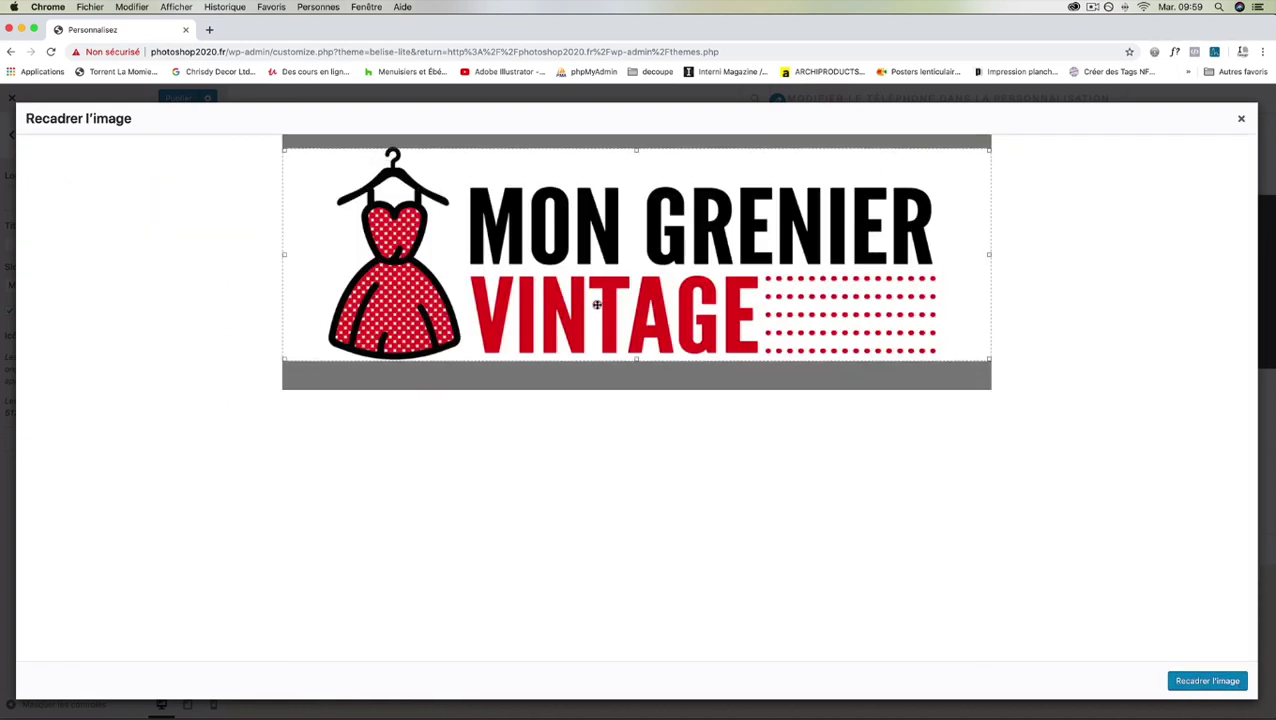
click(1001, 259)
click(1200, 680)
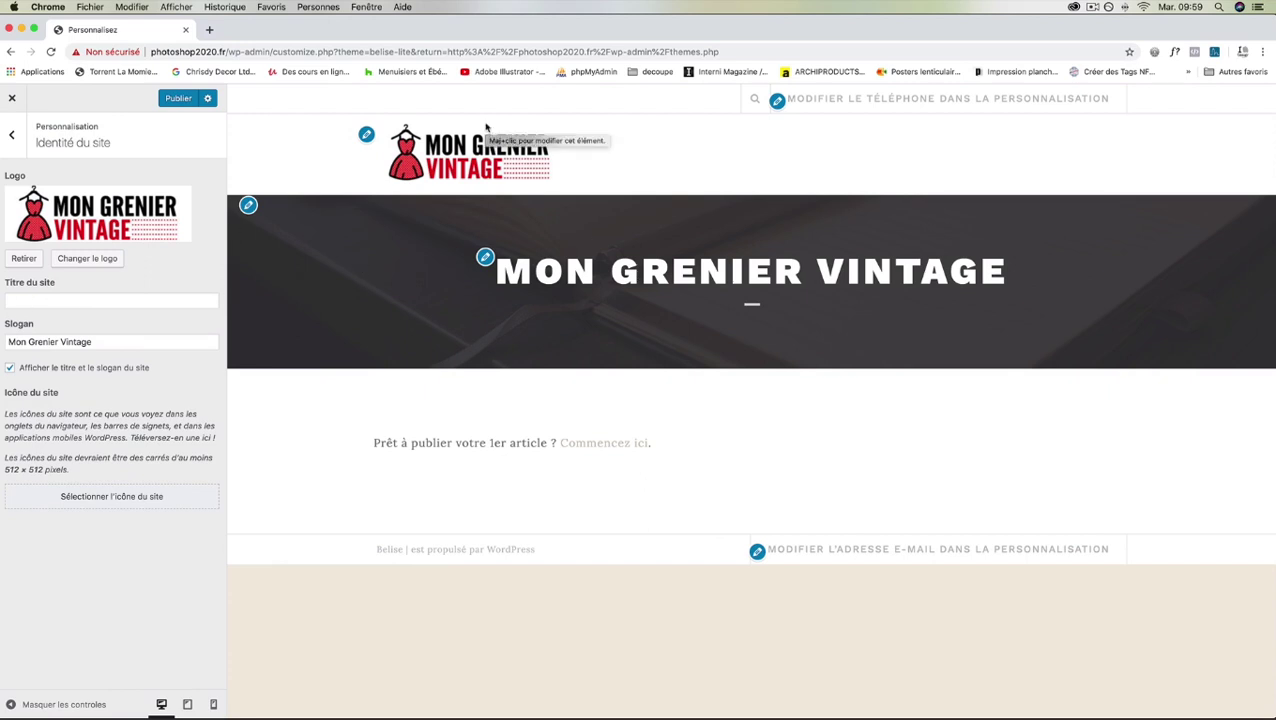
click(60, 300)
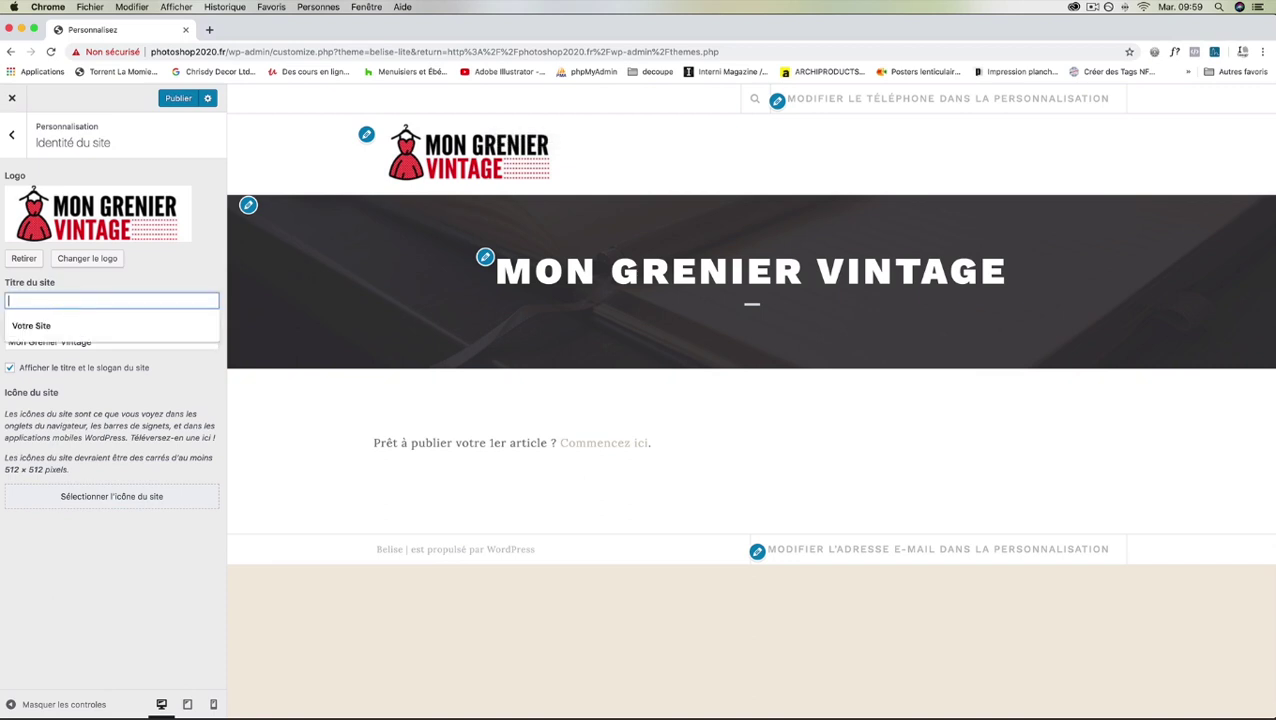
text(xcvxcv)
click(142, 342)
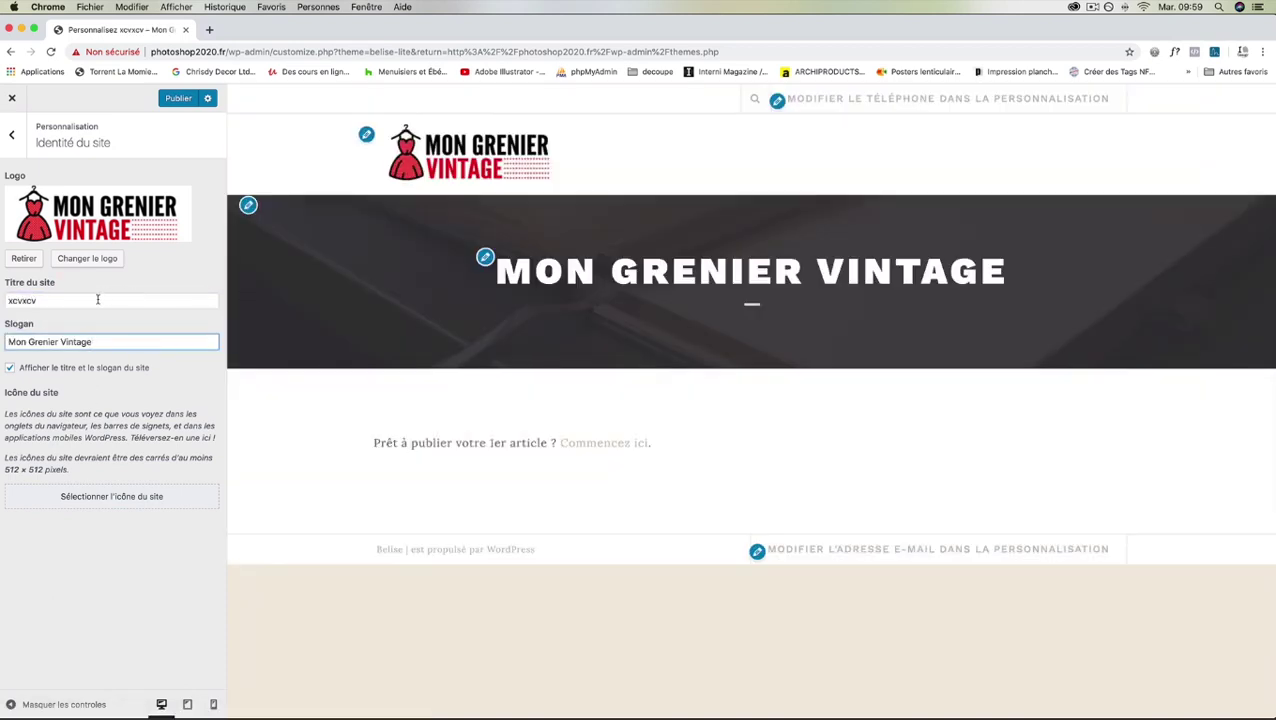
double_click(99, 300)
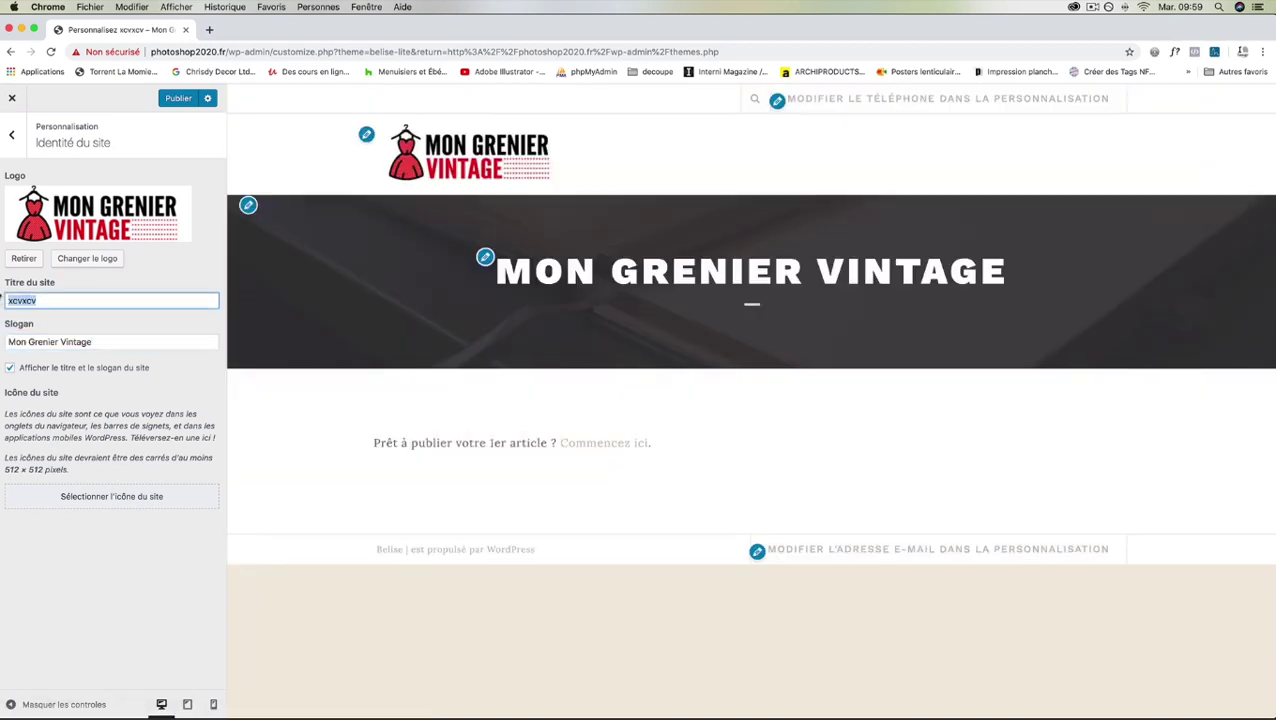
key(BackSpace)
Set a cropped Favicon.jpg from the media library as the site icon and publish the site identity changes
click(127, 497)
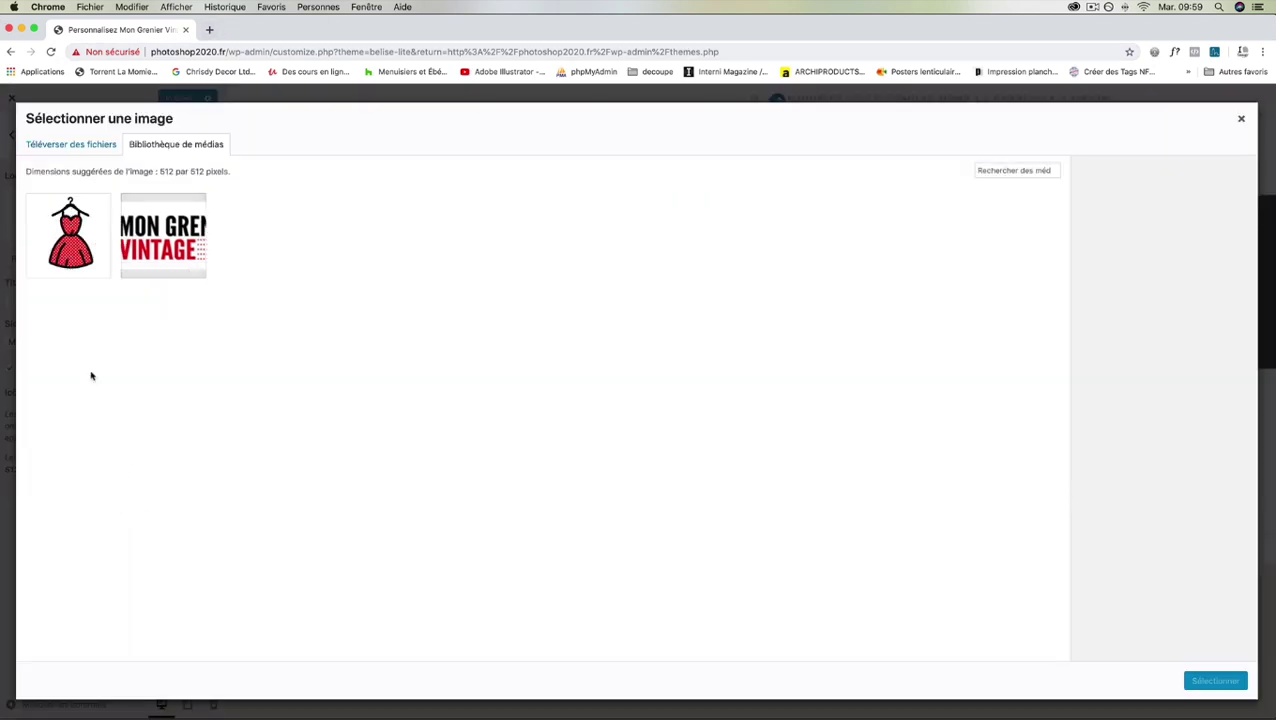
click(76, 238)
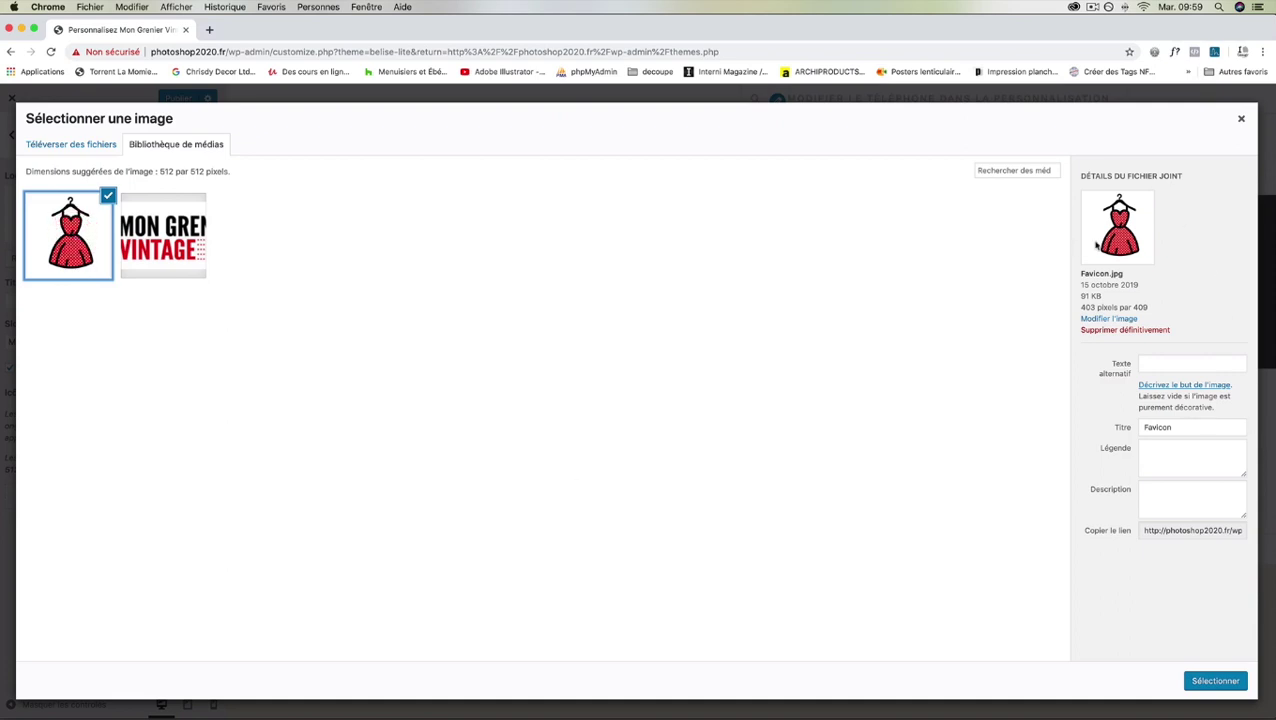
click(1215, 678)
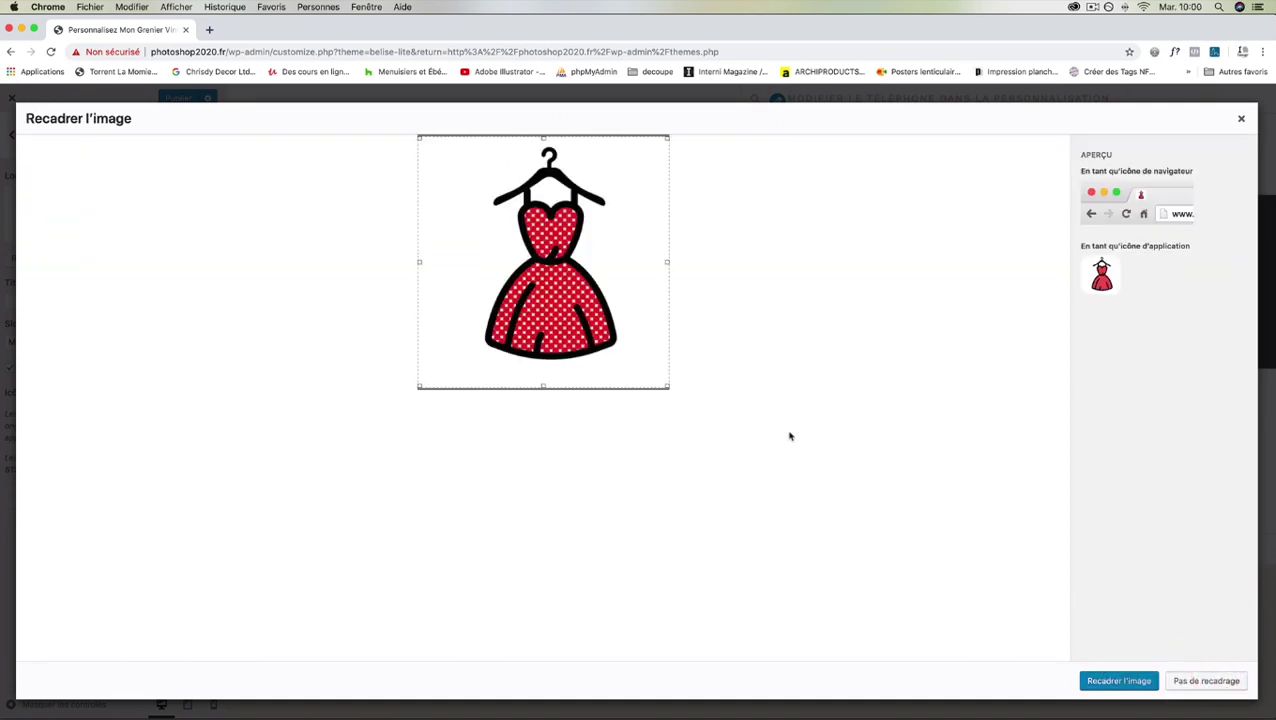
click(1138, 682)
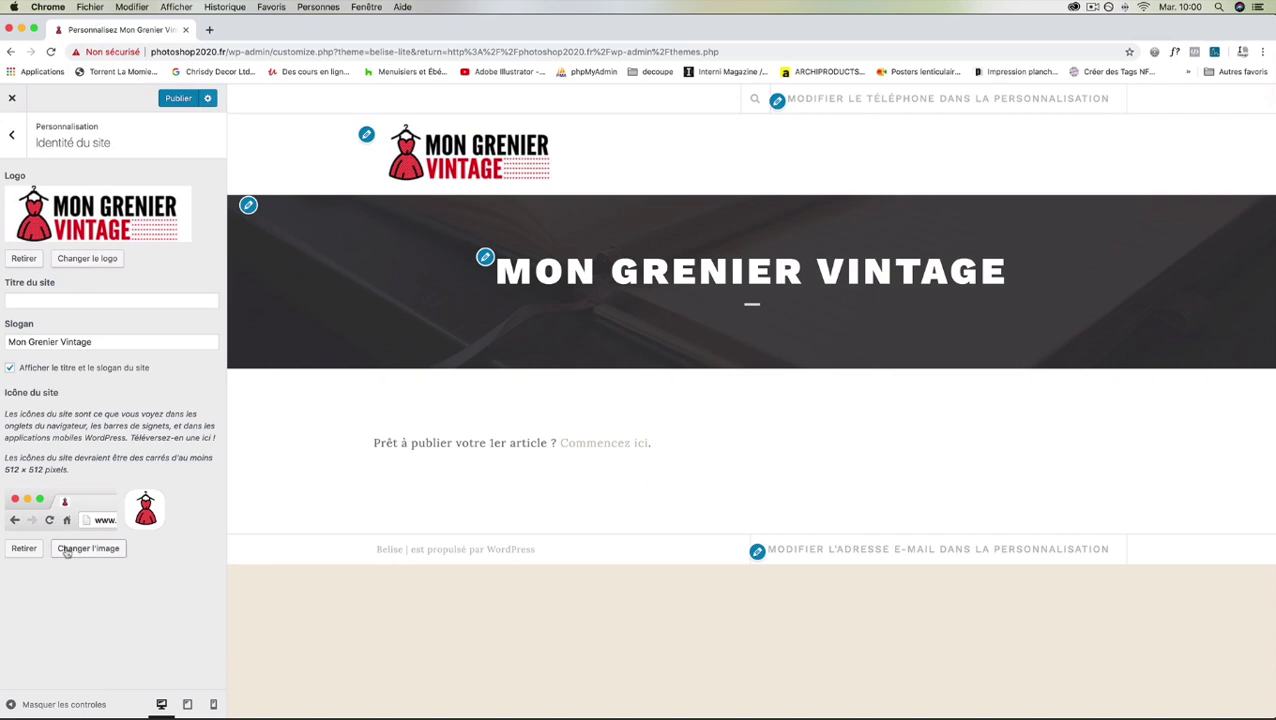
click(172, 100)
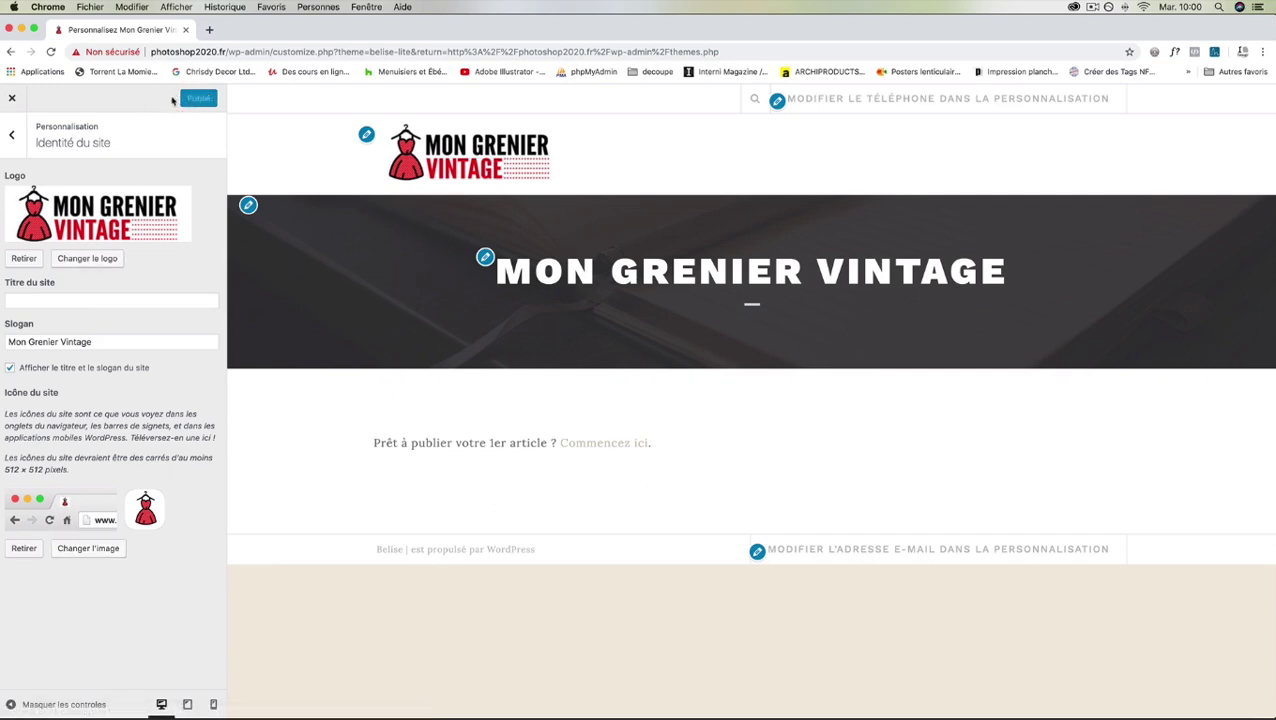